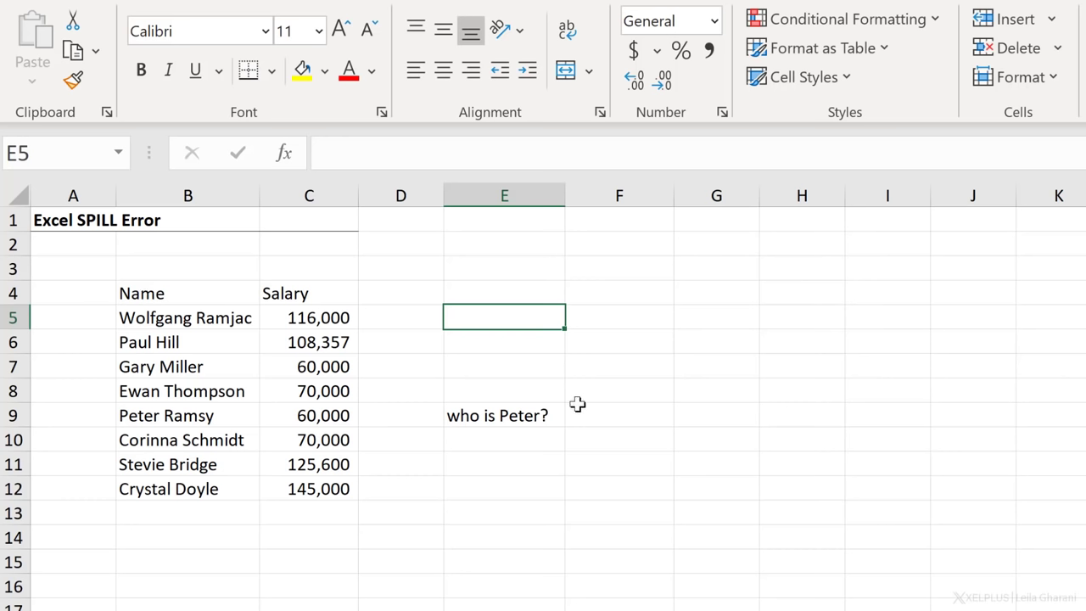
# Enter a formula in E5 that references the salary range C5:C12
pyautogui.write('=')
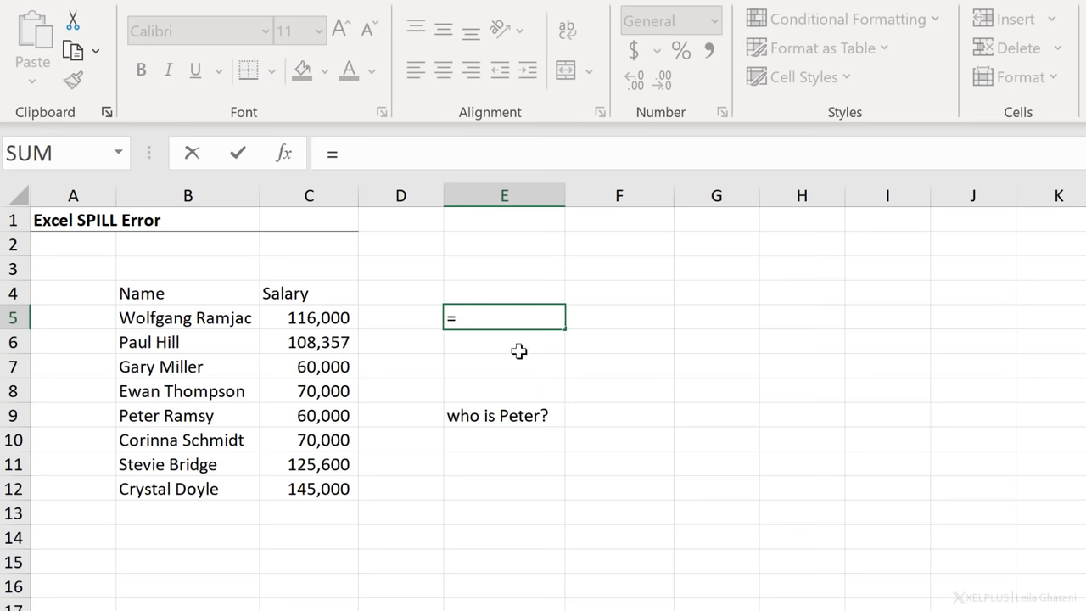
pyautogui.moveTo(337, 316); pyautogui.dragTo(319, 492)
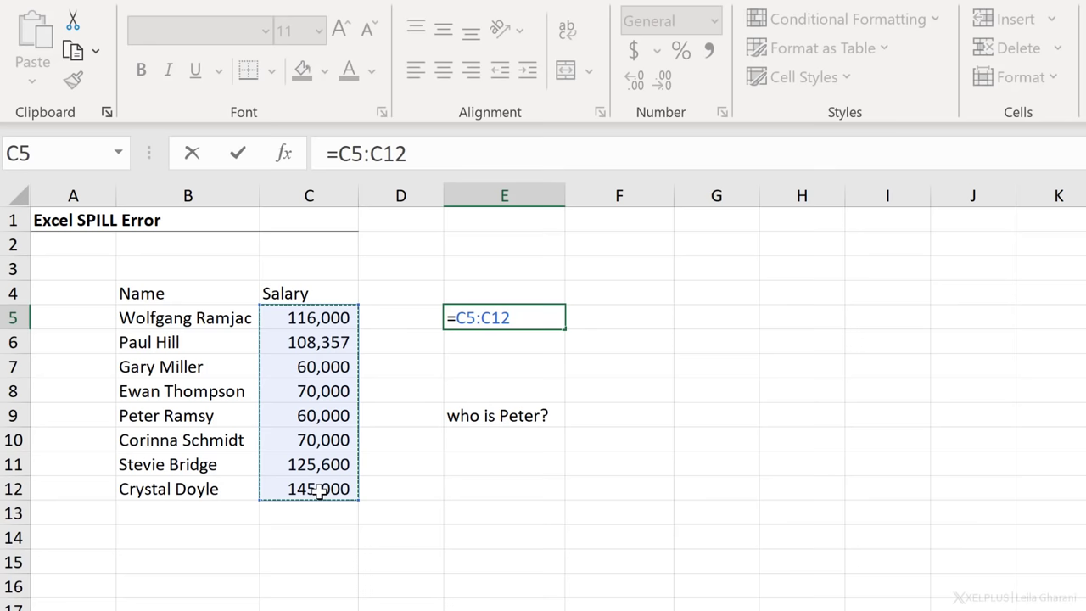
pyautogui.press('Return')
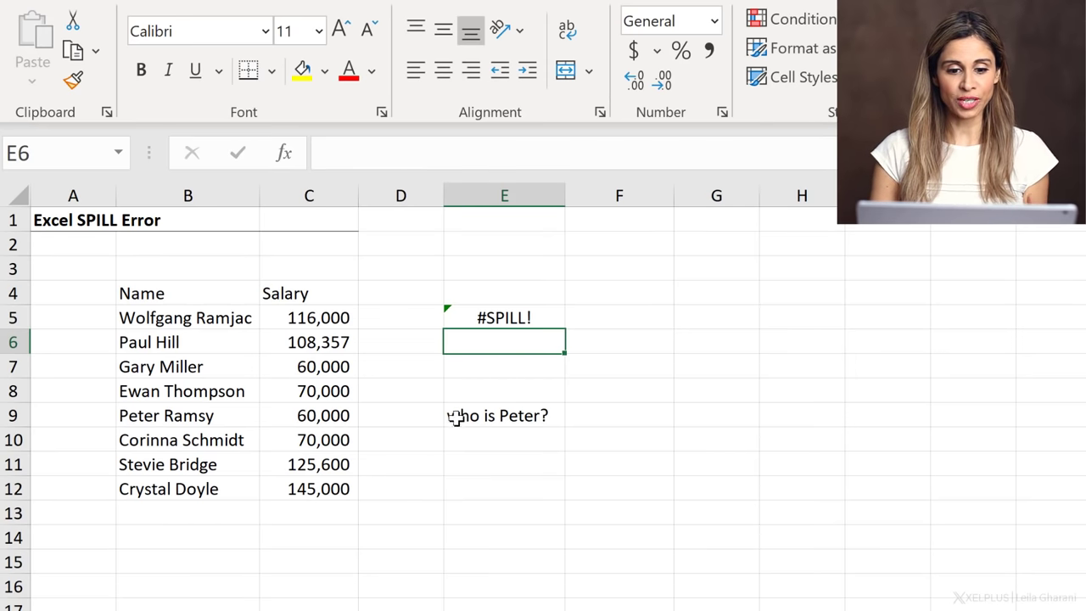
# Check the spill range of the E5 formula and delete the text in E9 that blocks it
pyautogui.click(508, 319)
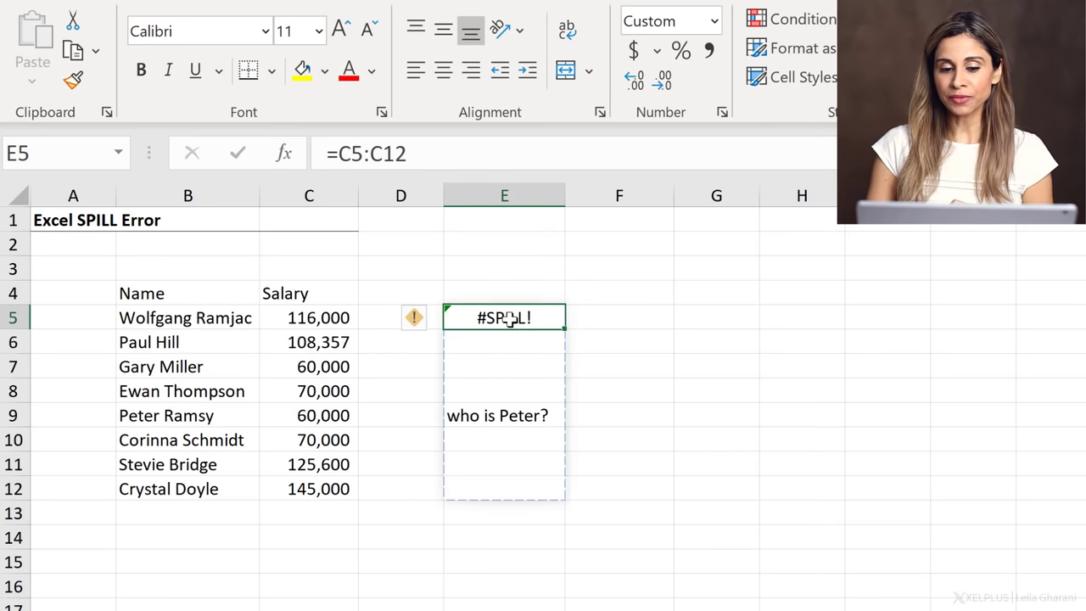
pyautogui.click(516, 417)
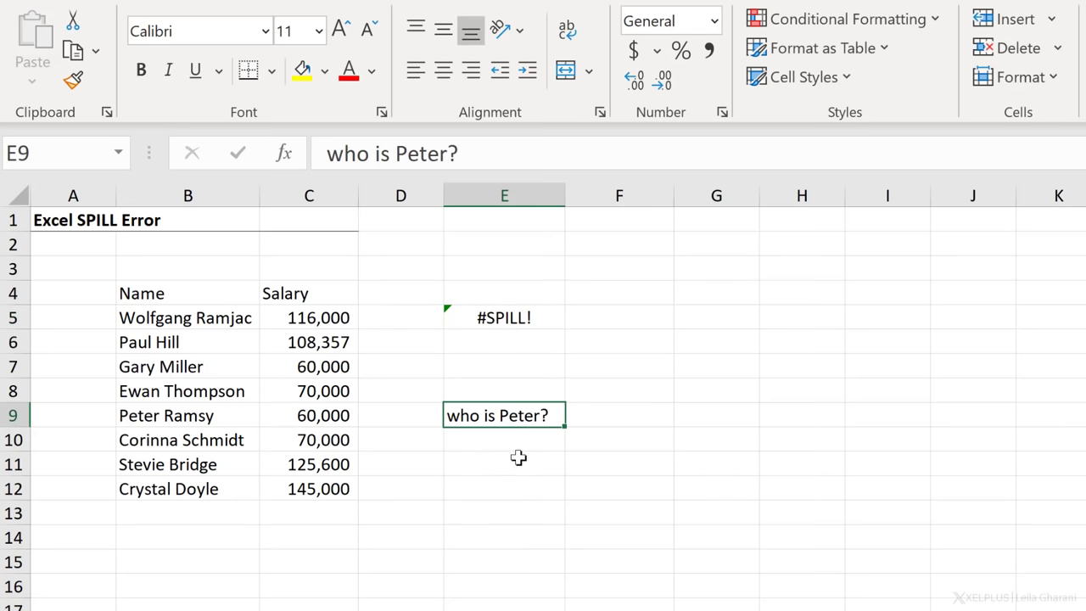
pyautogui.press('Delete')
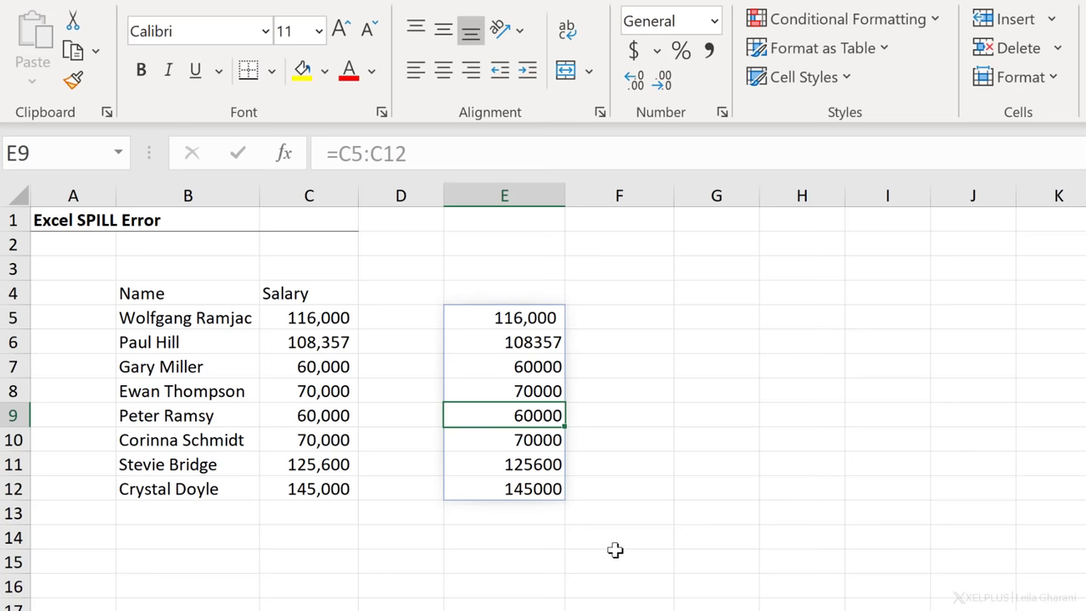
# Enter a formula in D15 that references the whole of column B
pyautogui.click(419, 557)
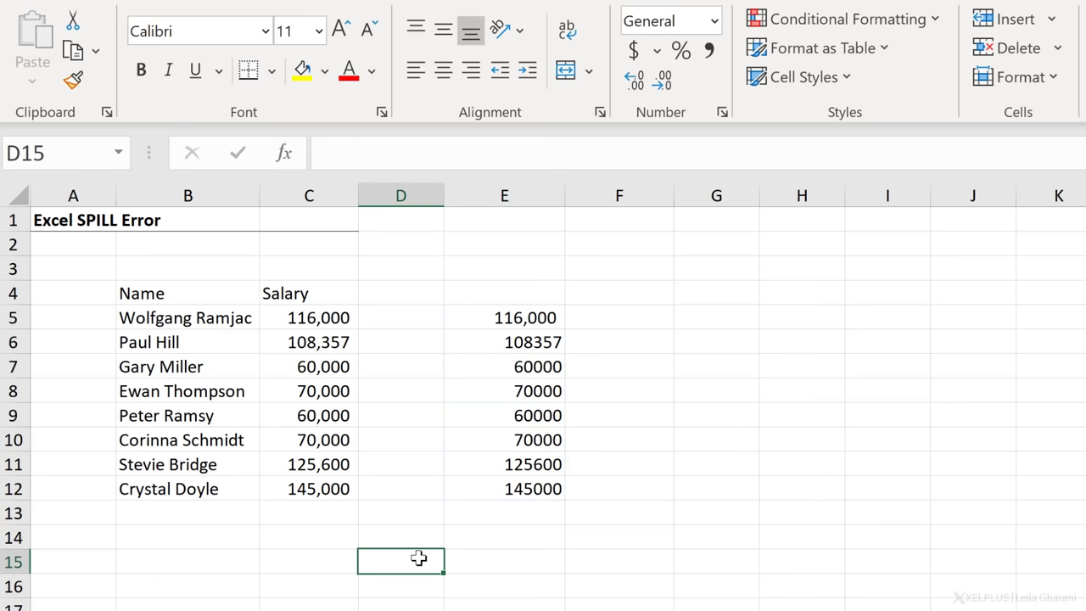
pyautogui.write('=')
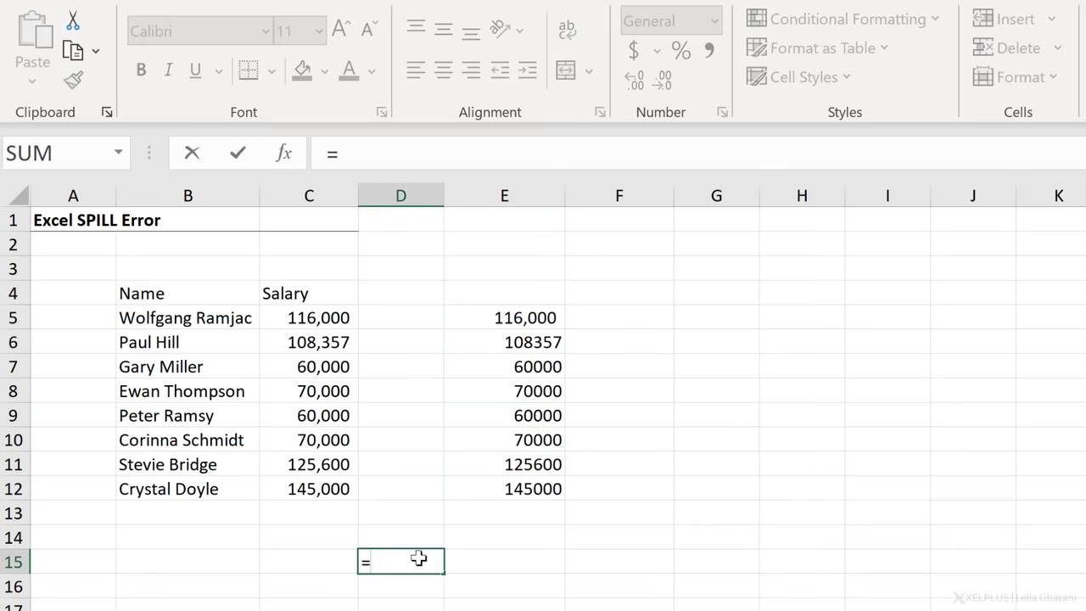
pyautogui.click(234, 203)
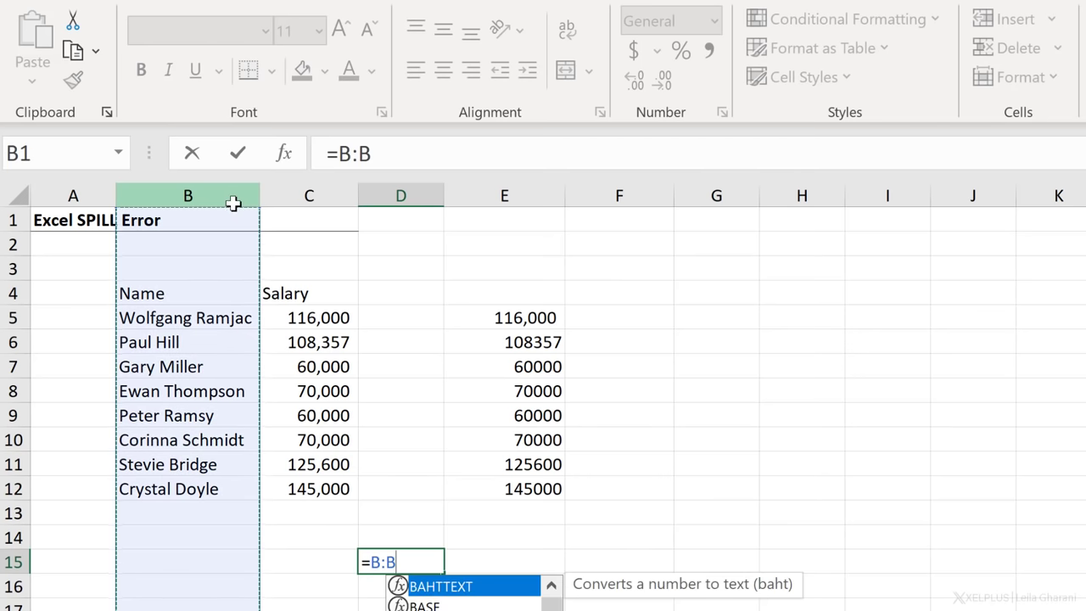
pyautogui.press('Return')
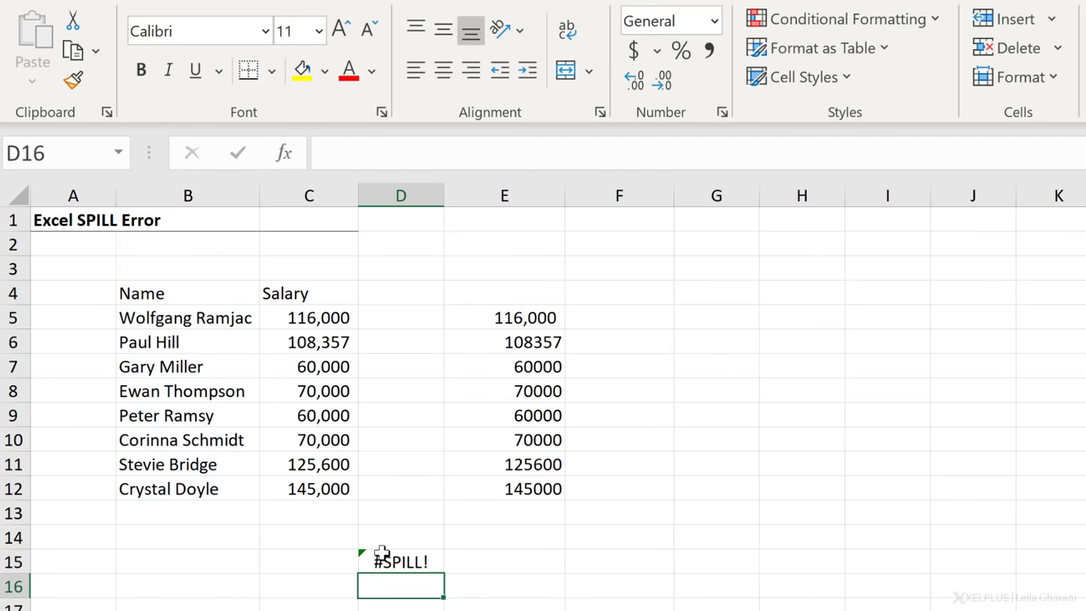
# Move the whole-column formula from D15 up to D1
pyautogui.click(384, 560)
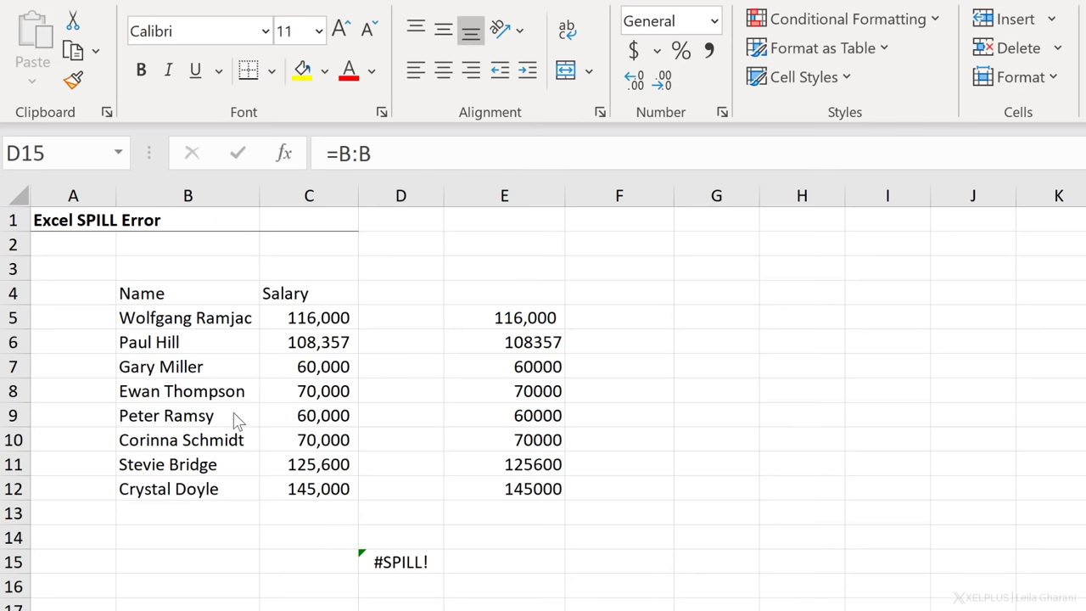
pyautogui.click(405, 564)
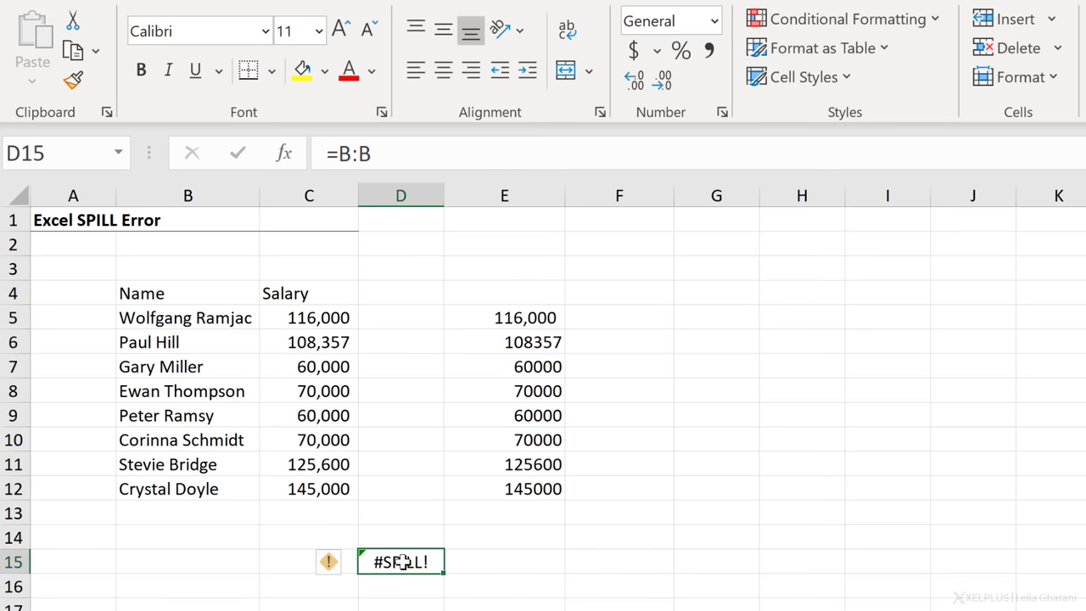
pyautogui.moveTo(406, 554); pyautogui.dragTo(405, 217)
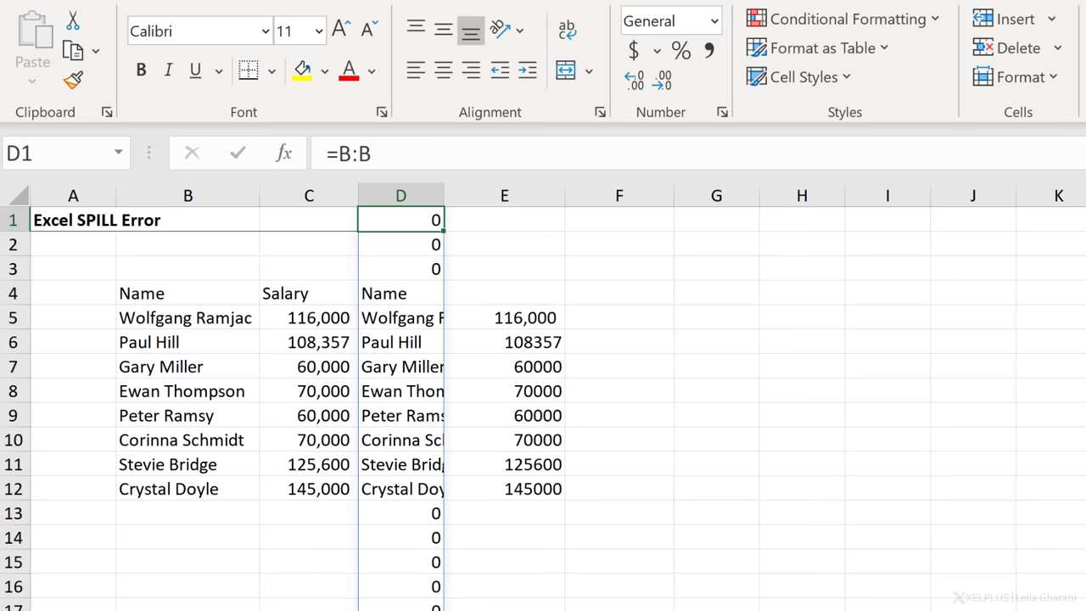
# Undo the formula's move to D1 and clear the formula from D15
pyautogui.hotkey('ctrl', 'z')
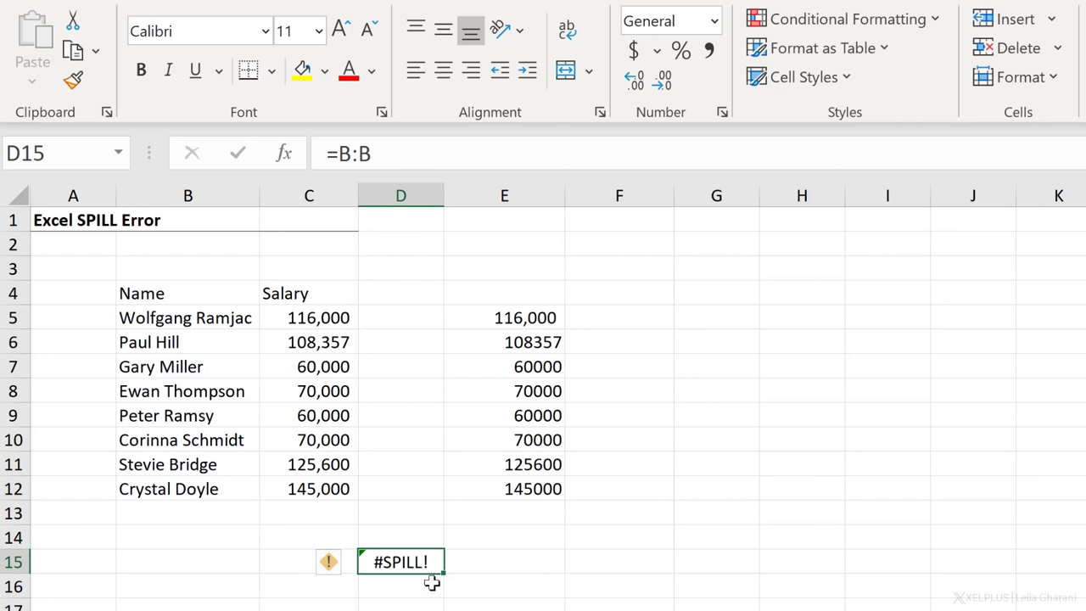
pyautogui.press('Delete')
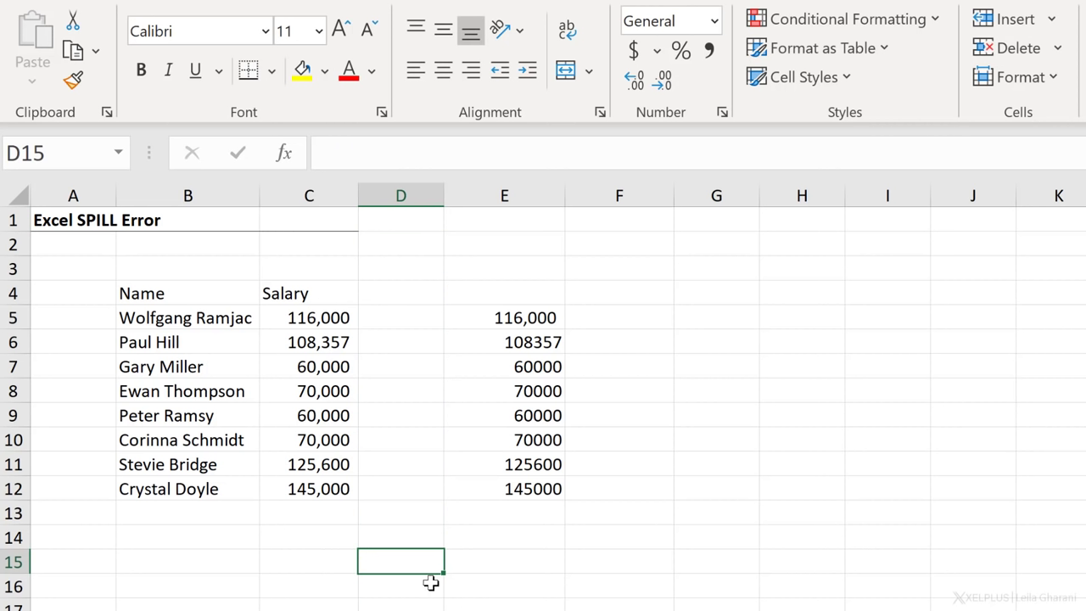
# Replace the formula in E5 with =UNIQUE(C5:C12) and dismiss the notice about spilled formulas
pyautogui.click(527, 319)
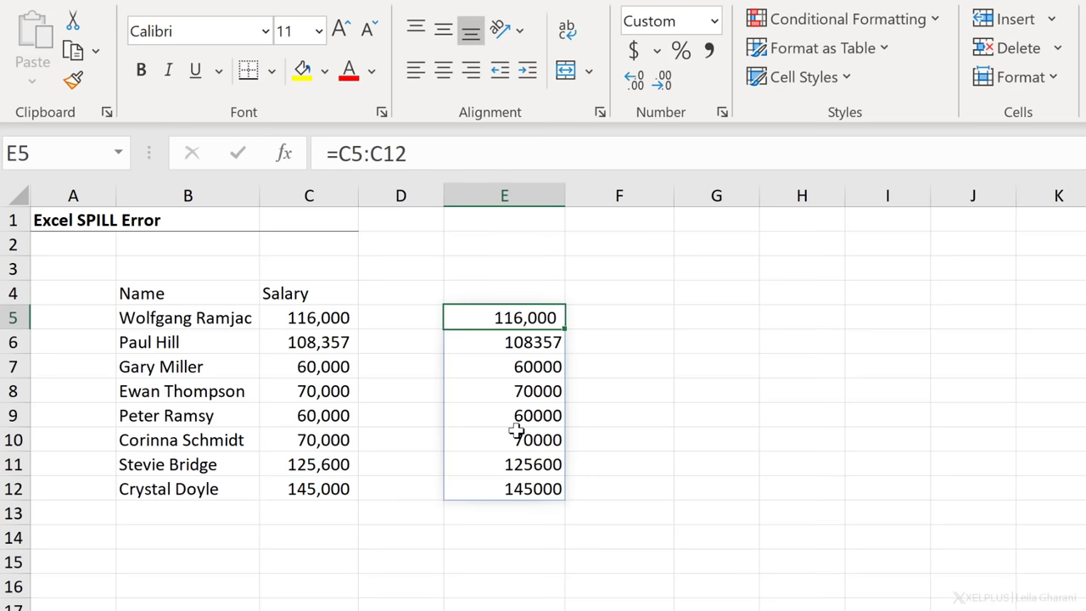
pyautogui.write('=unique')
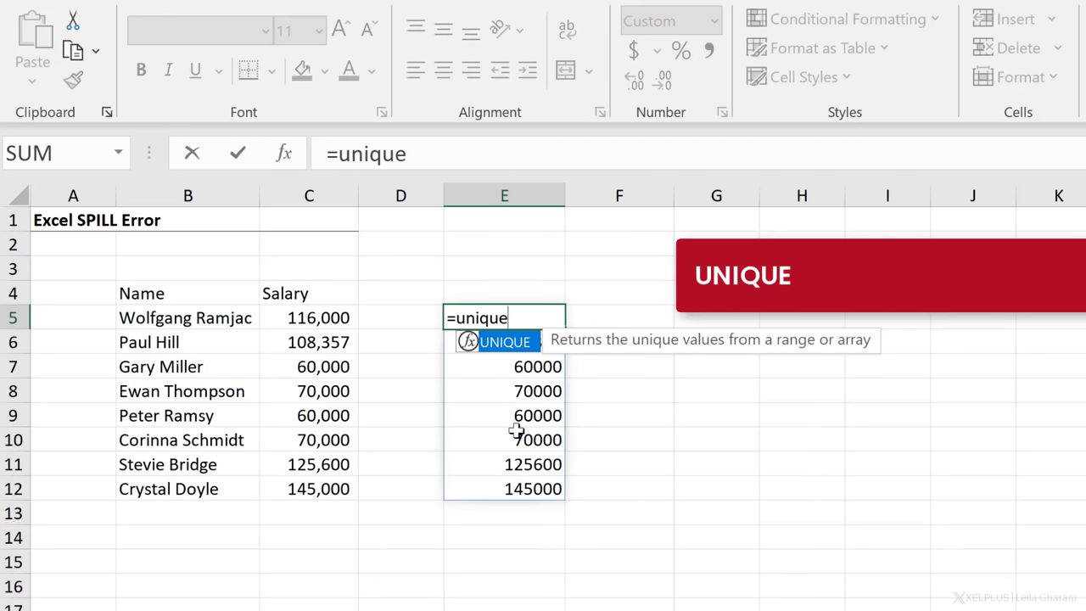
pyautogui.write('(')
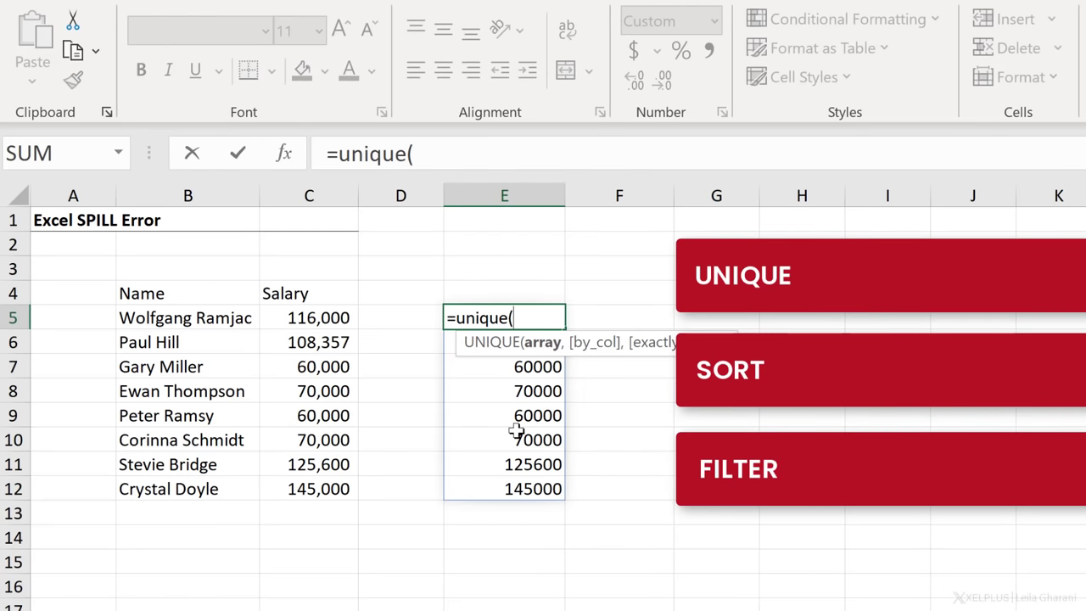
pyautogui.moveTo(301, 320); pyautogui.dragTo(303, 485)
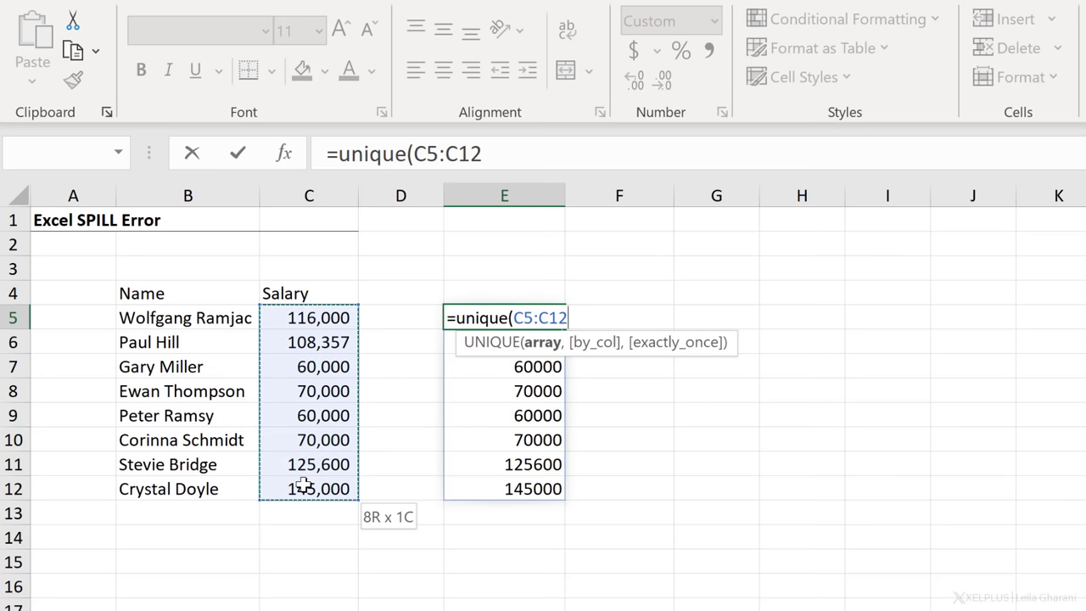
pyautogui.write(')')
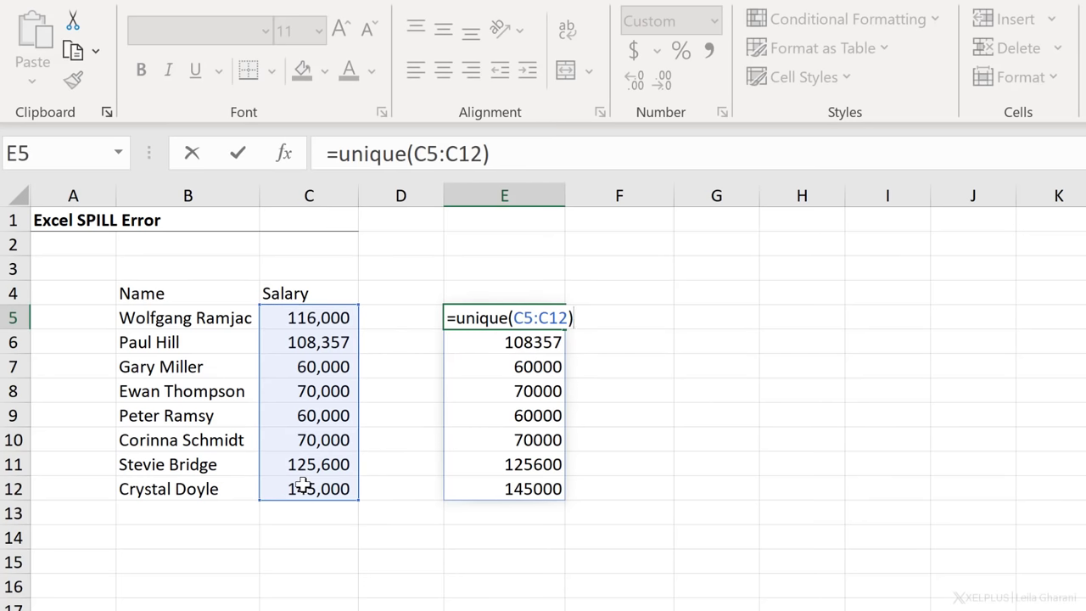
pyautogui.press('Return')
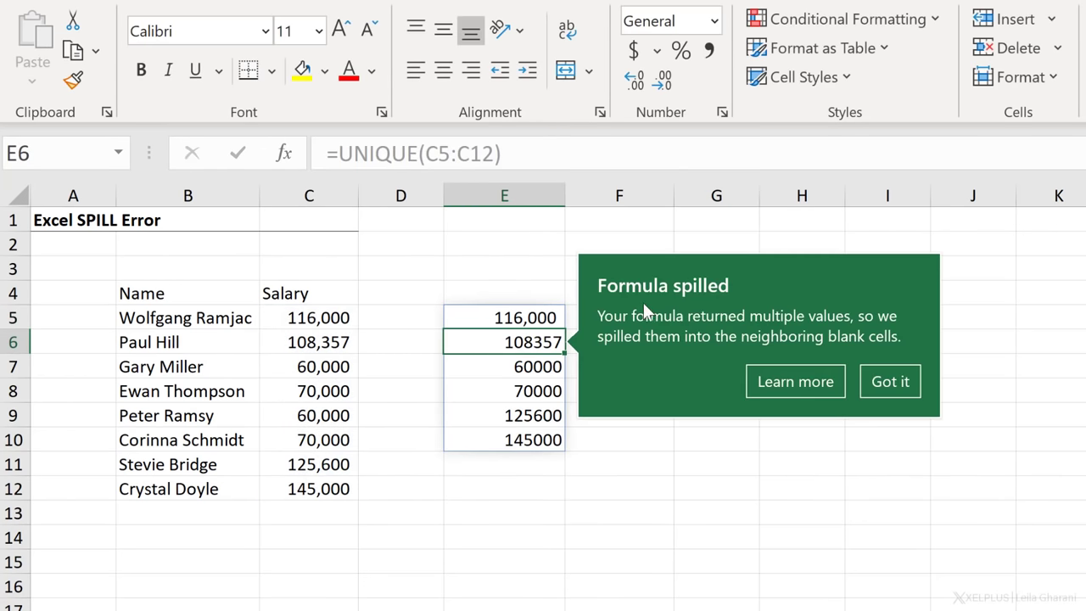
pyautogui.click(883, 381)
# Enter ggg in E9 inside the UNIQUE spill range to block it, and clear that cell again
pyautogui.click(522, 416)
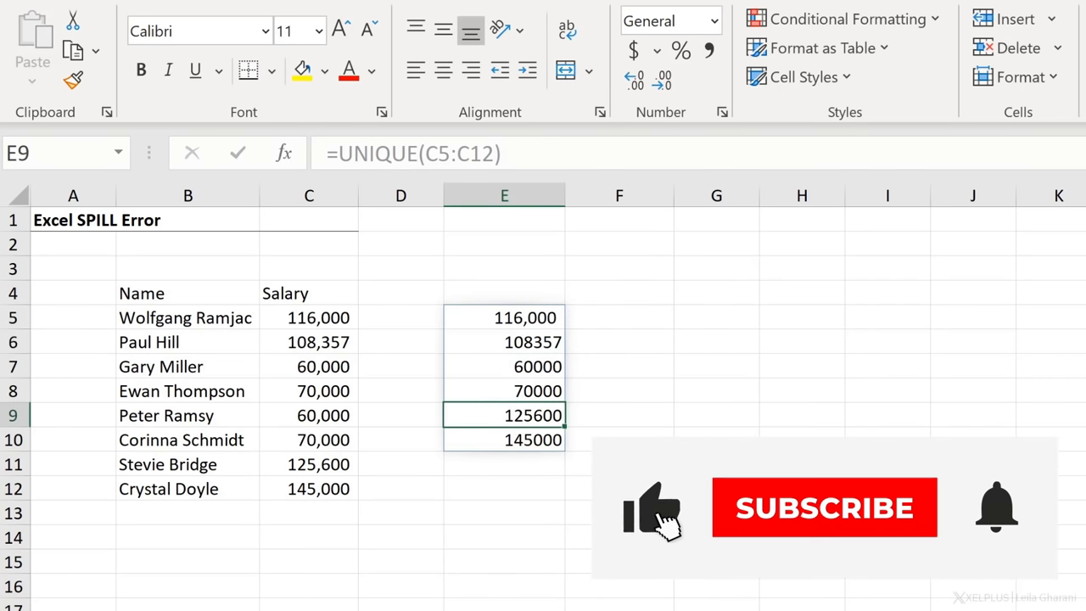
pyautogui.write('ggg')
pyautogui.press('Return')
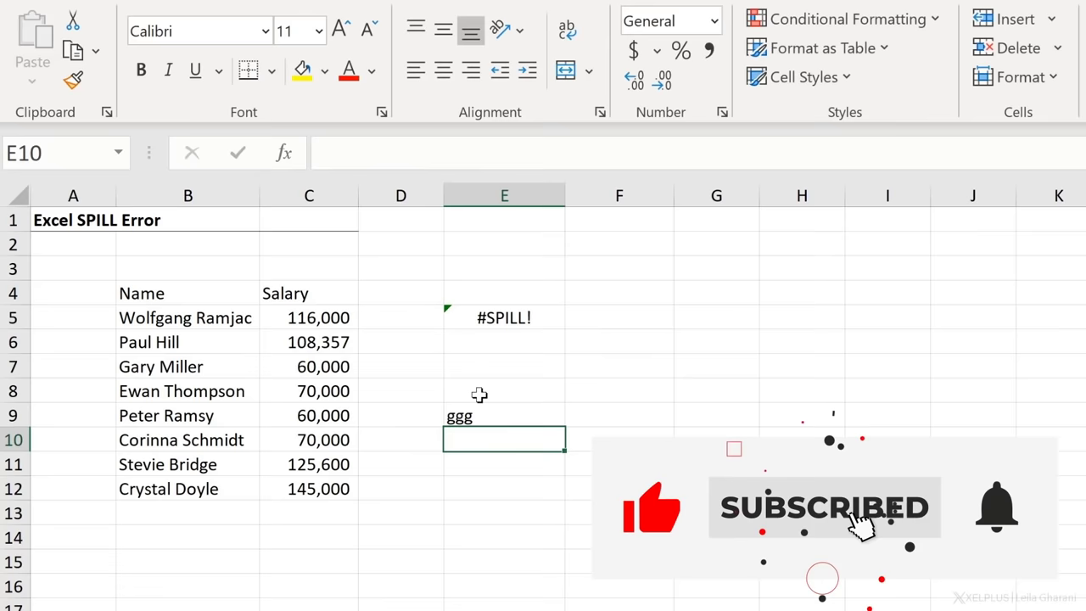
pyautogui.click(484, 413)
pyautogui.press('Delete')
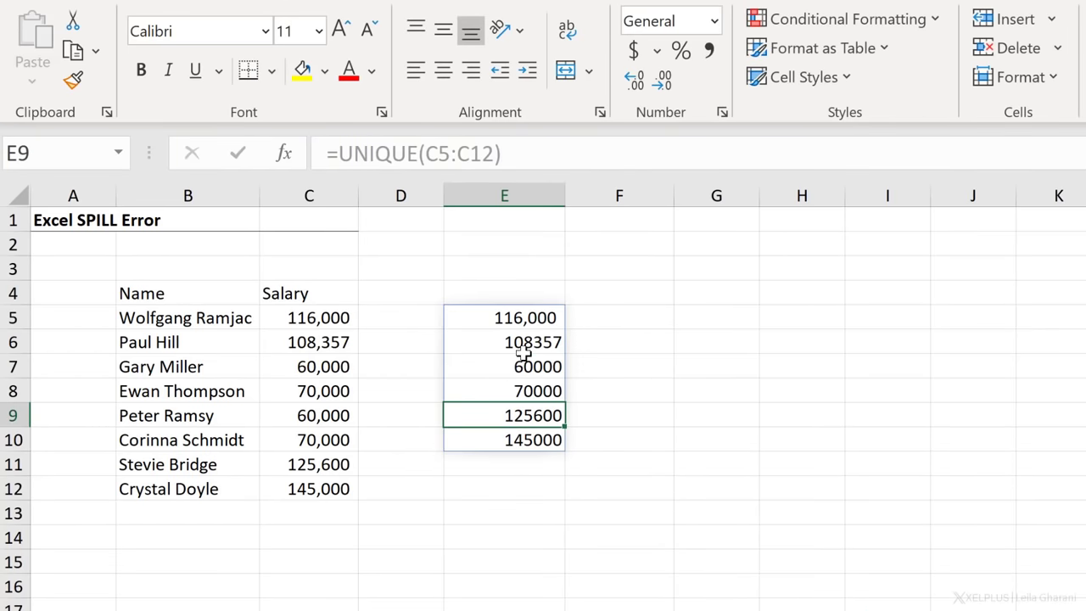
# Enter a formula in F5 that references the salary range C5:C12
pyautogui.click(633, 316)
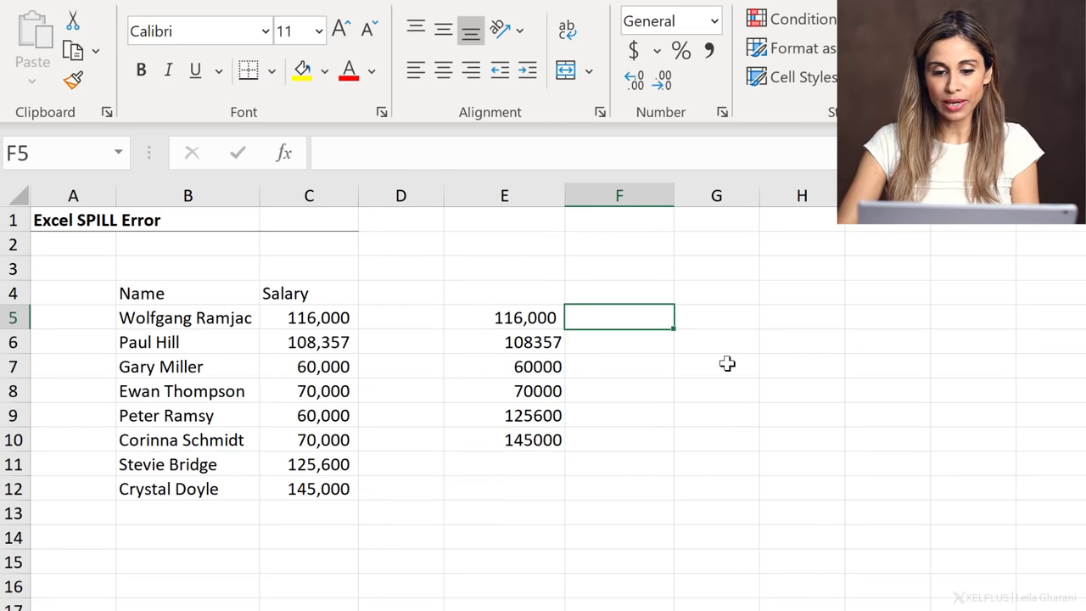
pyautogui.write('=')
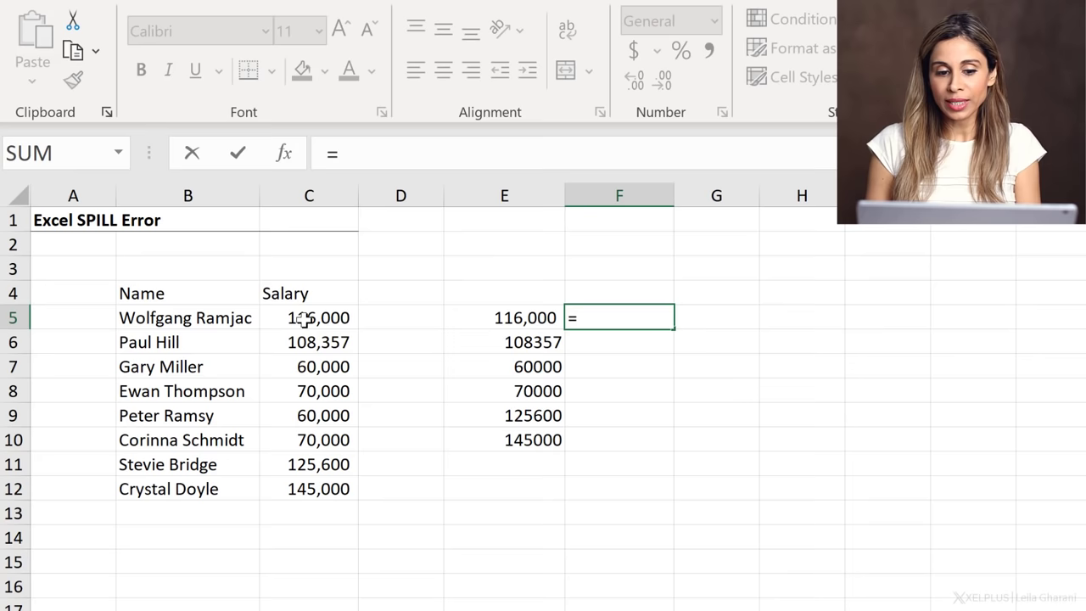
pyautogui.moveTo(307, 317); pyautogui.dragTo(314, 486)
pyautogui.press('Return')
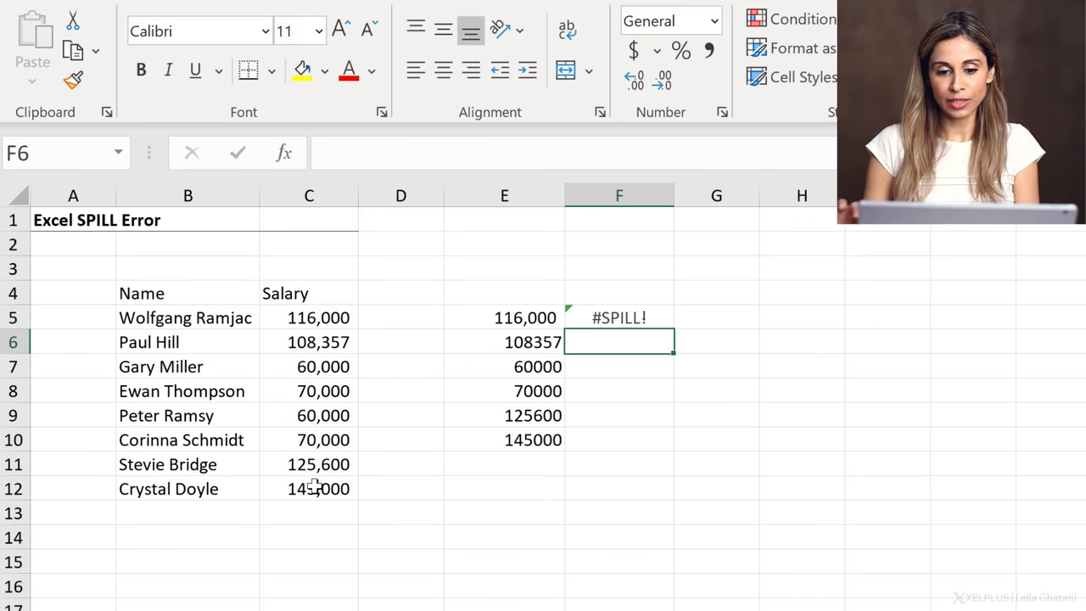
# Find the invisible text in F7 within the F5 spill range, set its font colour to black and delete it
pyautogui.click(652, 314)
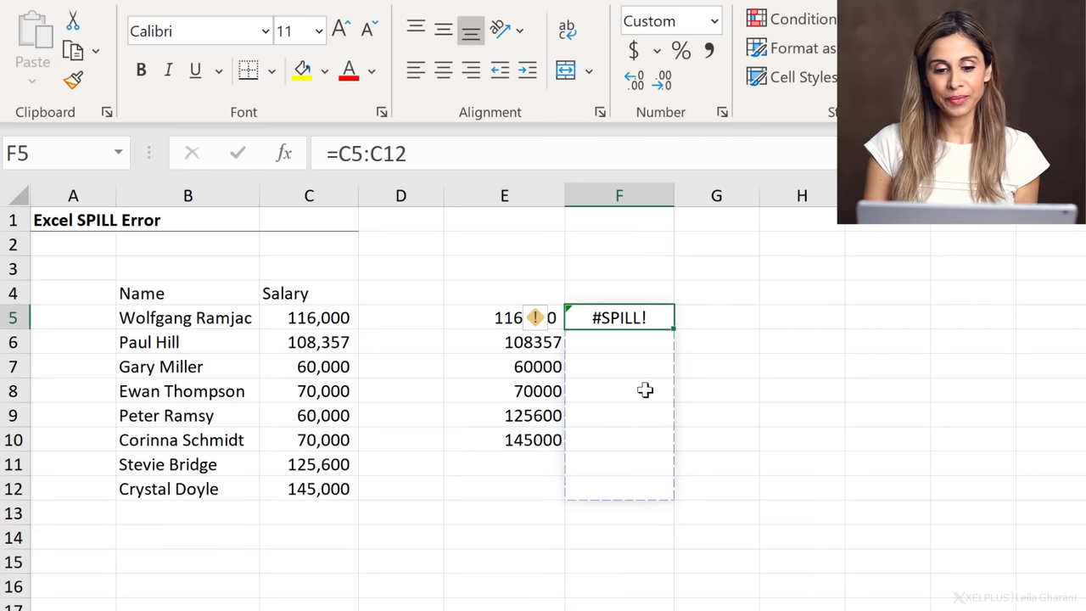
pyautogui.click(630, 432)
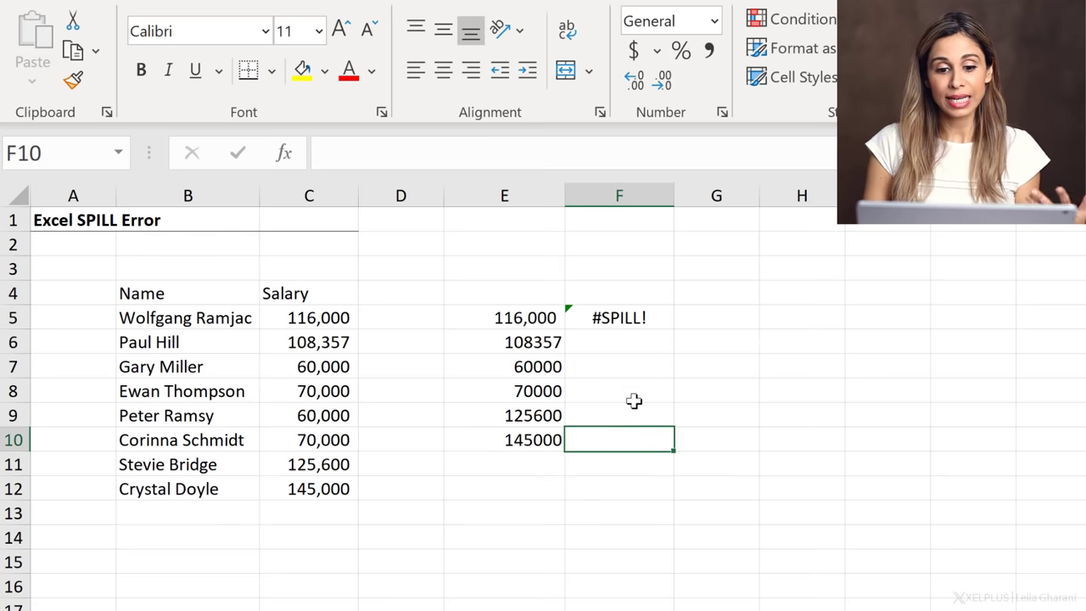
pyautogui.click(634, 399)
pyautogui.click(638, 364)
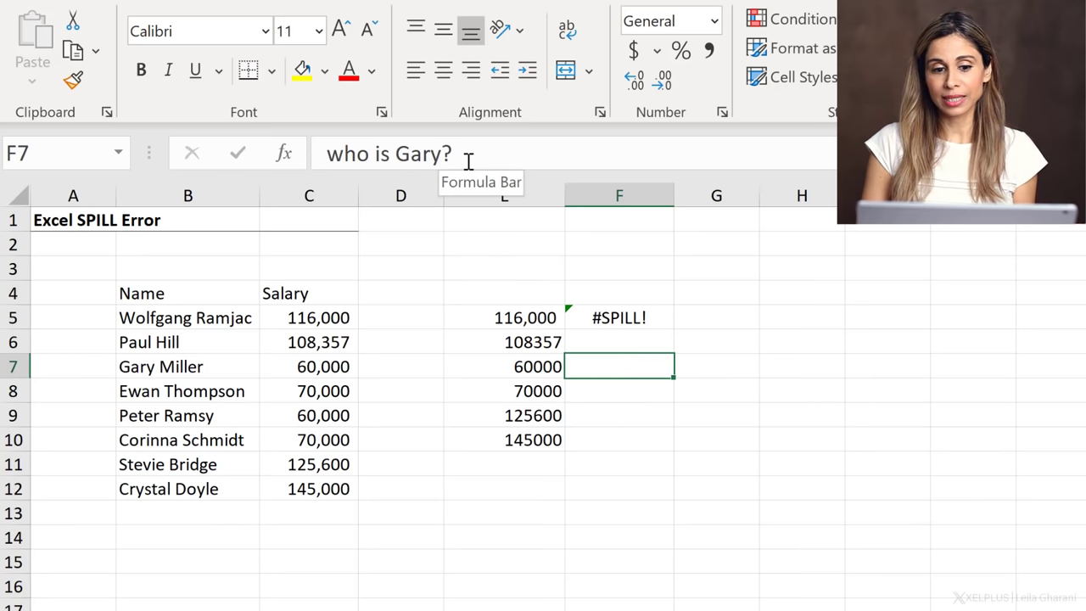
pyautogui.click(371, 75)
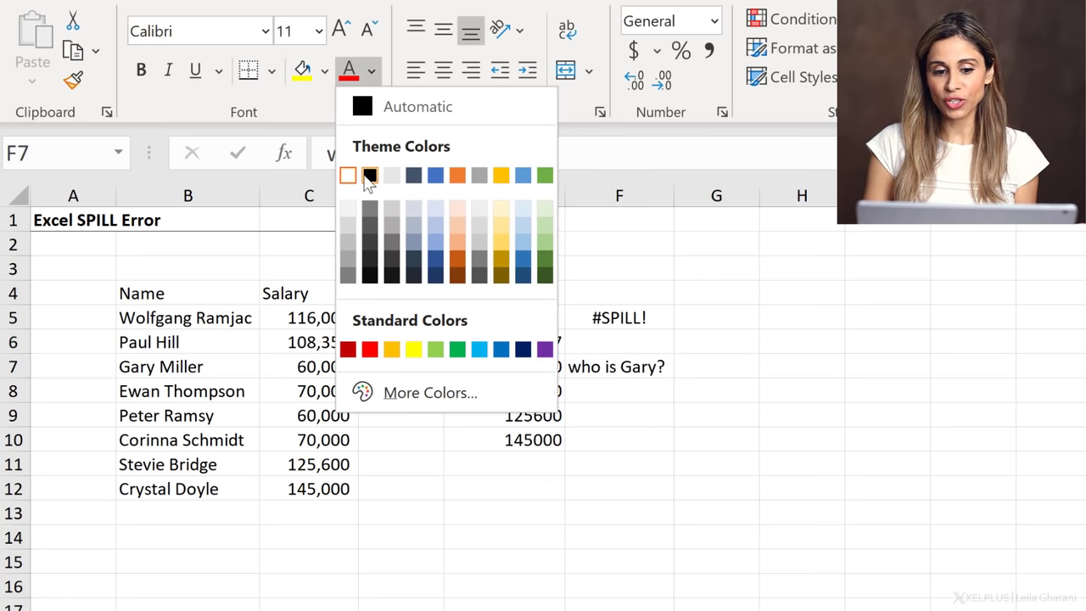
pyautogui.click(369, 174)
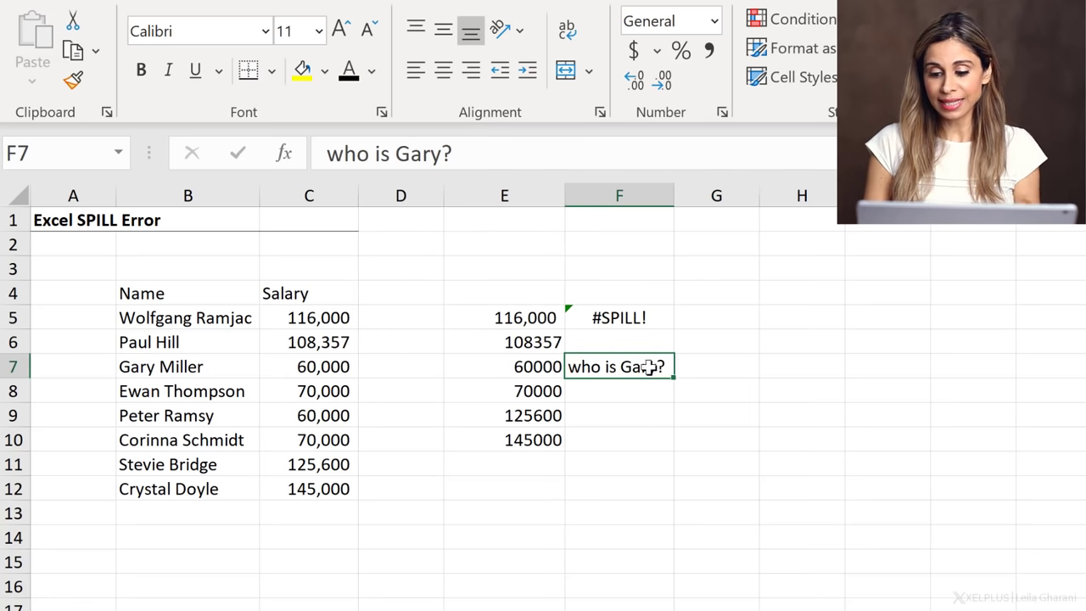
pyautogui.press('Delete')
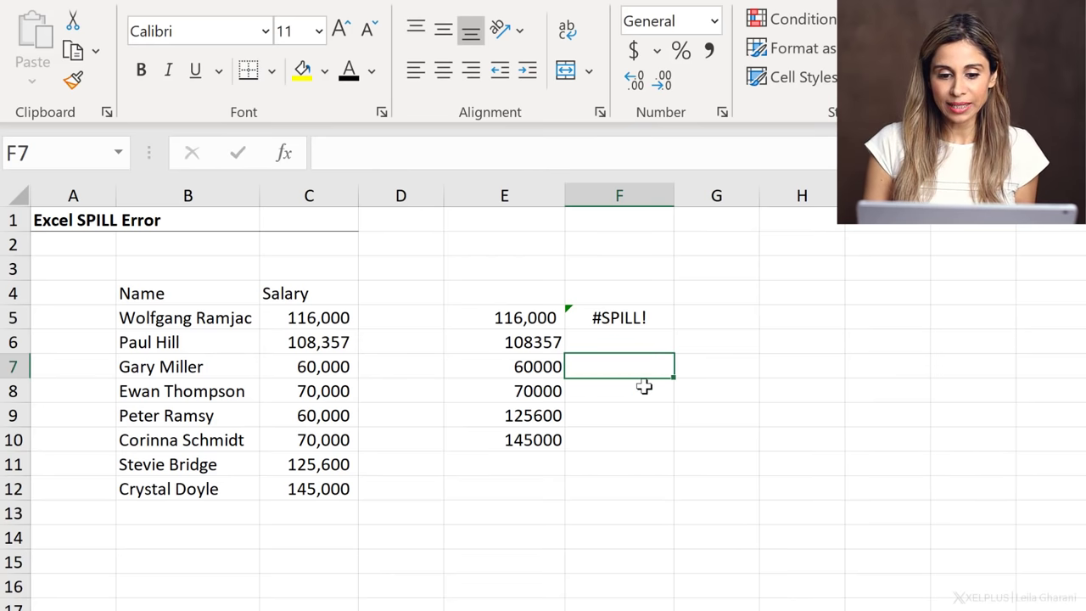
# Remove the ;;; custom number format hiding the text in F9 and delete the cell's contents
pyautogui.click(644, 386)
pyautogui.click(635, 413)
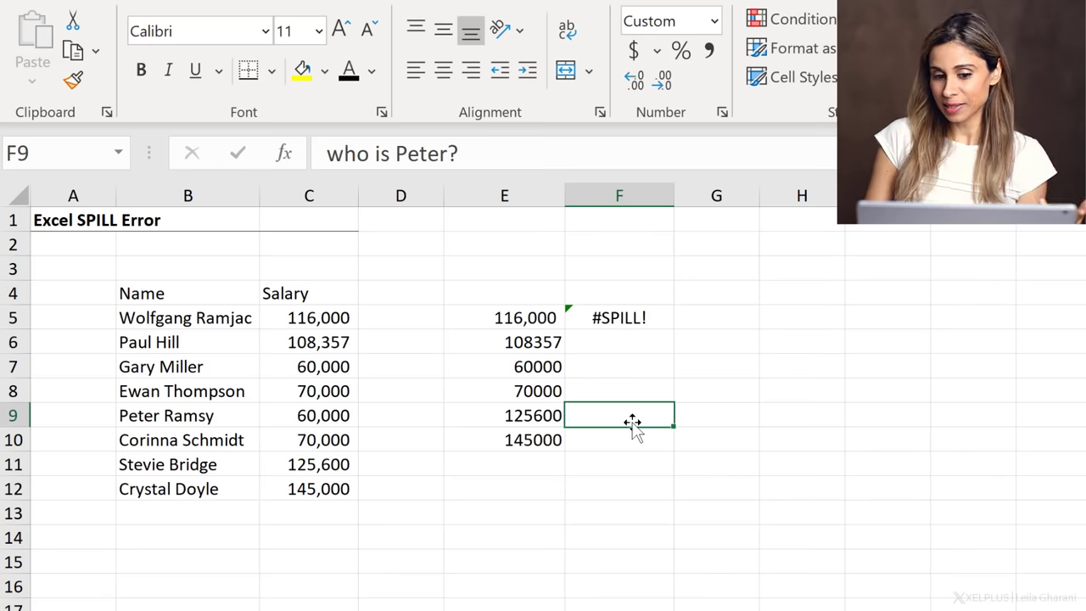
pyautogui.rightClick(632, 422)
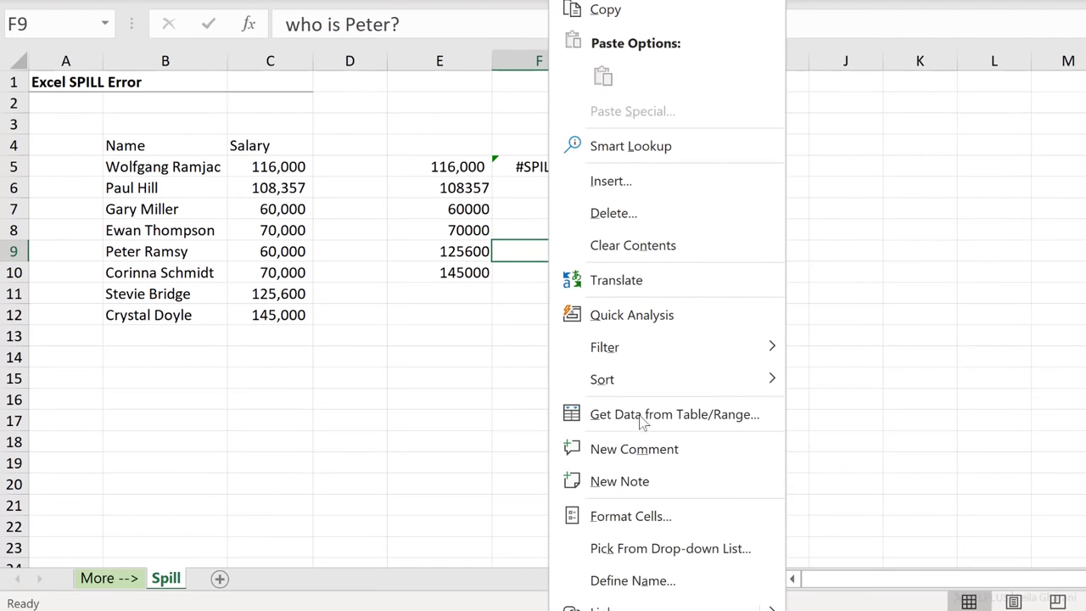
pyautogui.click(671, 520)
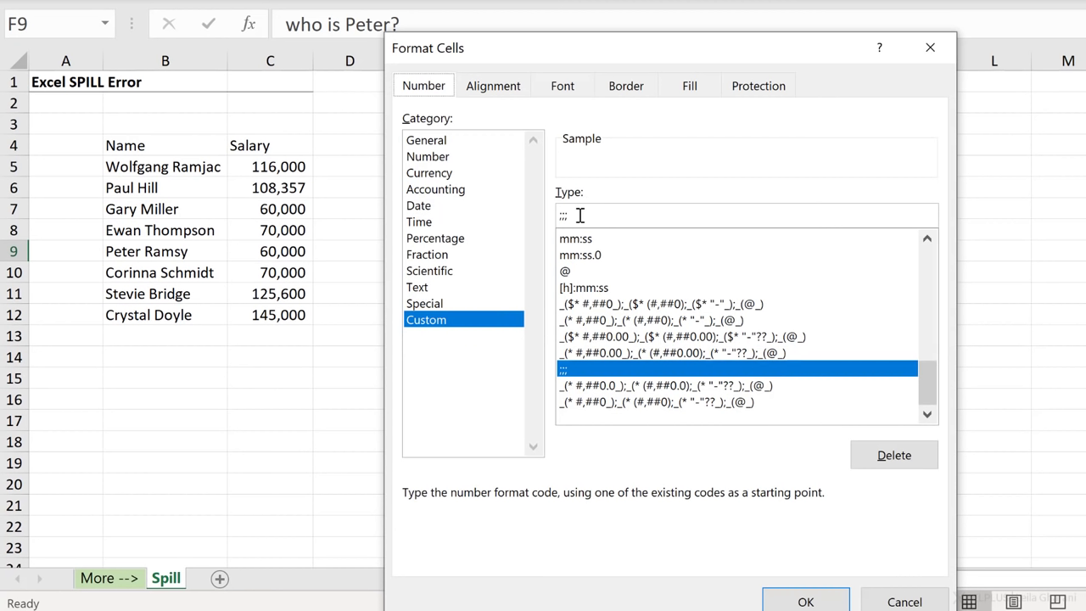
pyautogui.click(563, 219)
pyautogui.press('BackSpace')
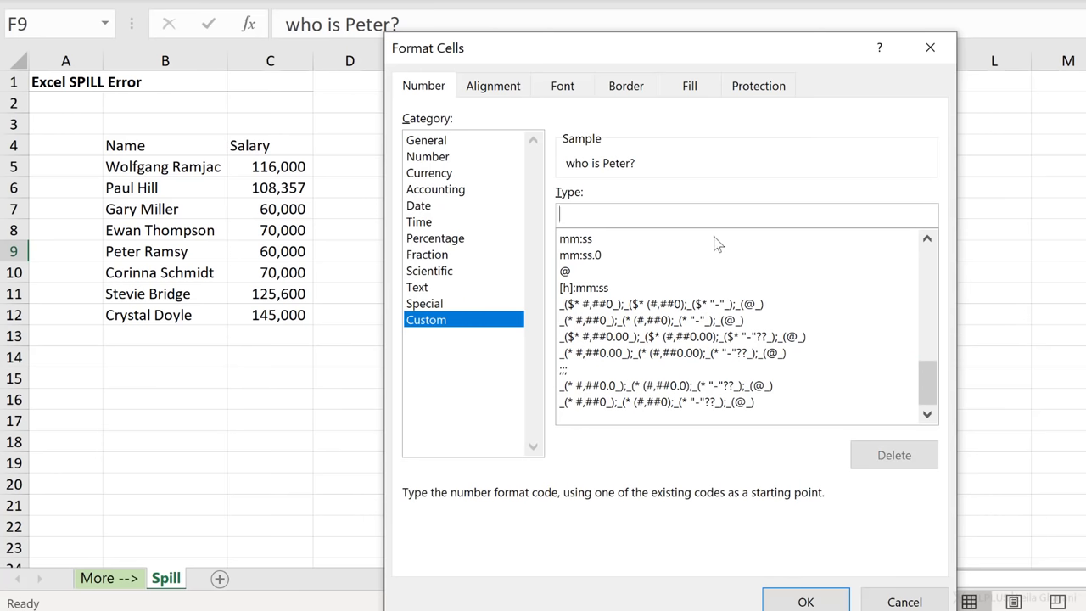
pyautogui.click(802, 599)
pyautogui.press('Delete')
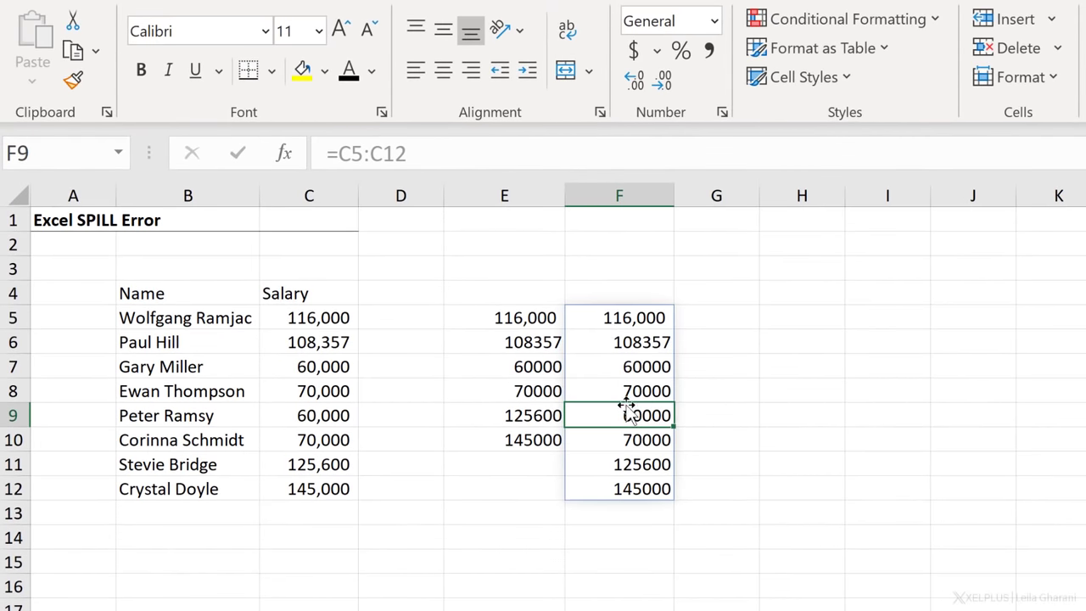
# Compare the formulas in E5 and F5
pyautogui.click(528, 321)
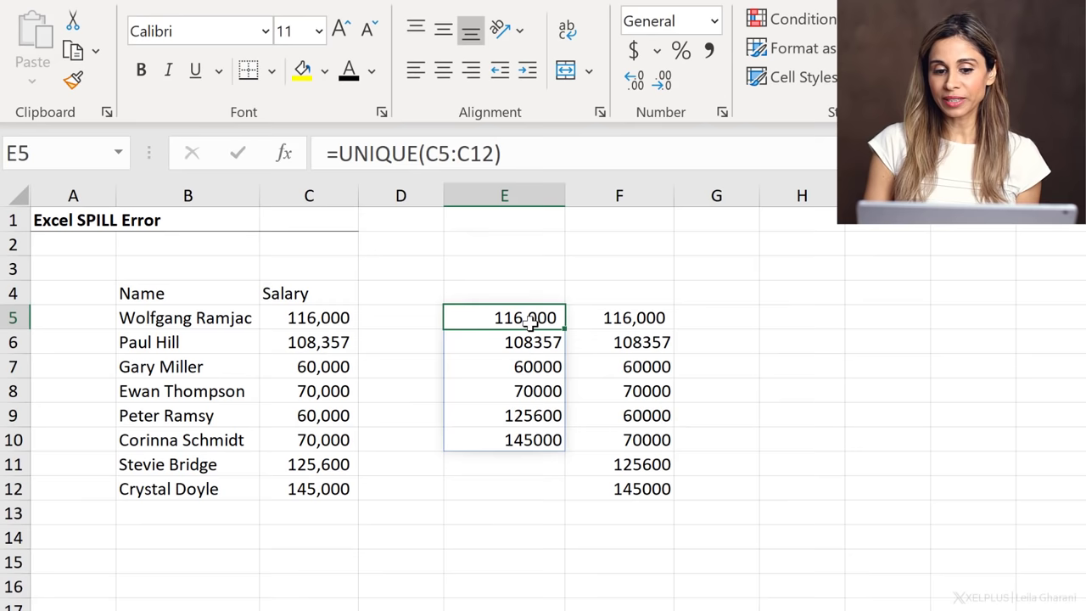
pyautogui.click(643, 312)
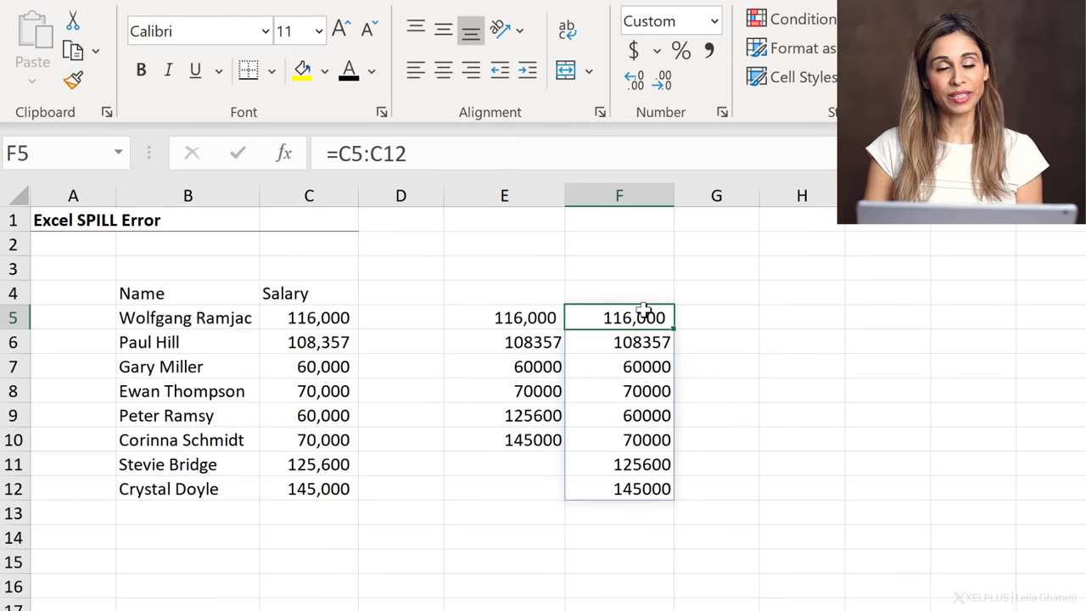